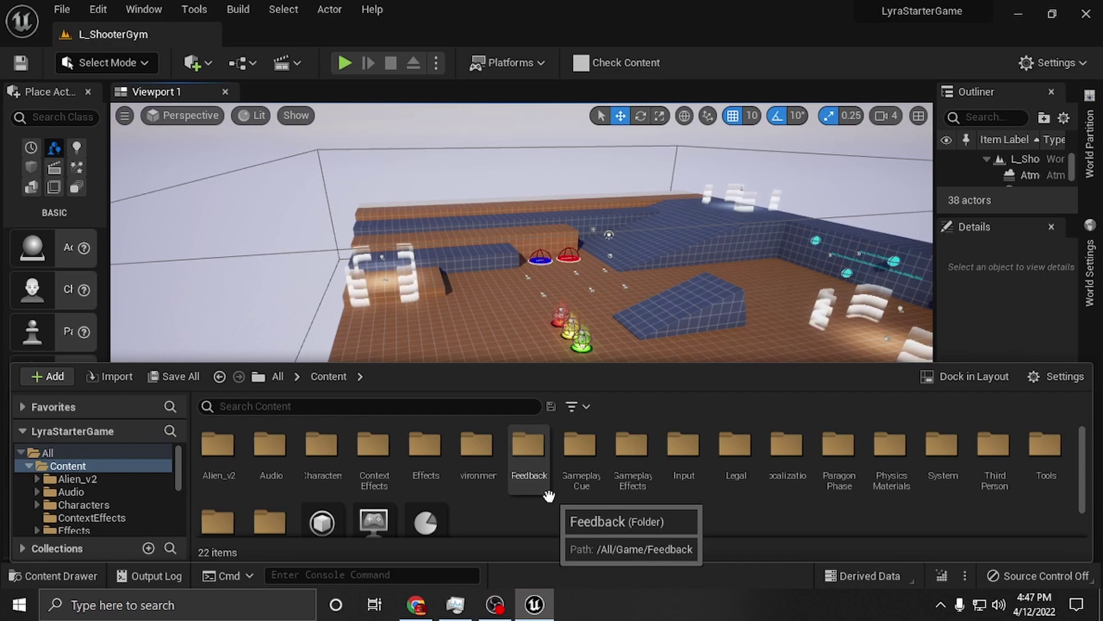
- Peek into the Environments folder, return to Content, and pull the level view back
double_click(501, 494)
key("alt+Left")
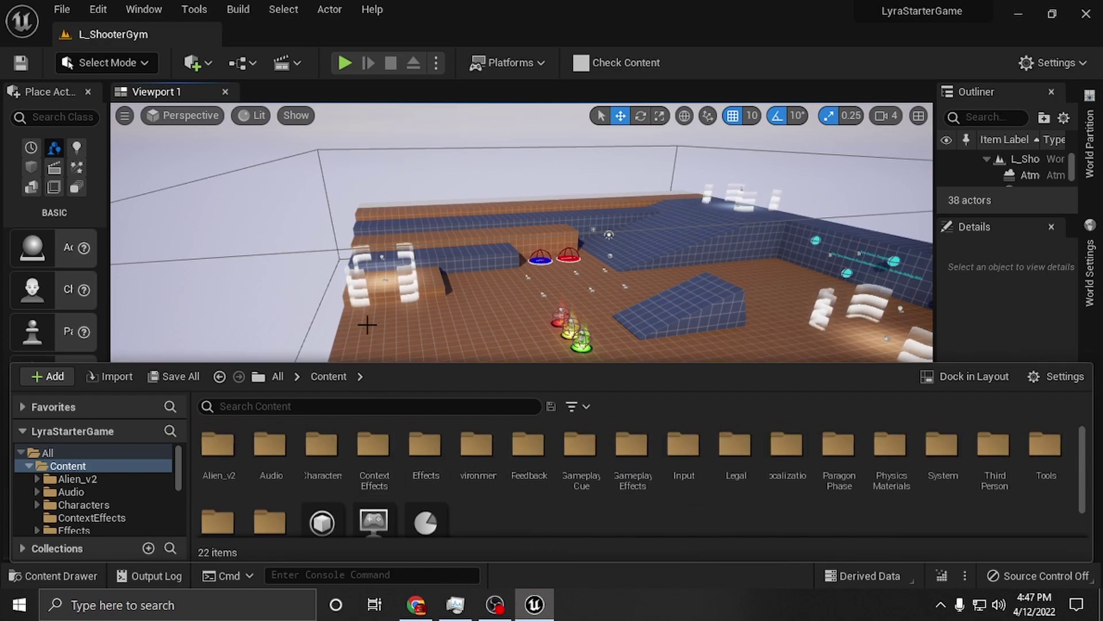
right_click_drag(368, 318, 367, 318)
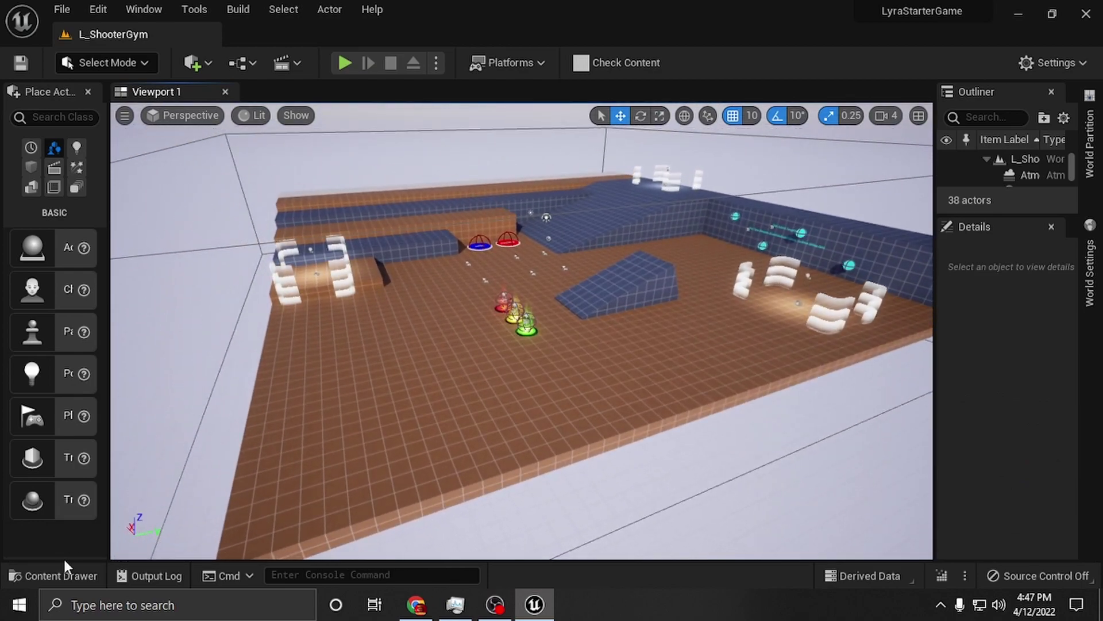
- In the content drawer, scroll the folder tree and select the Plugins folder
left_click(57, 572)
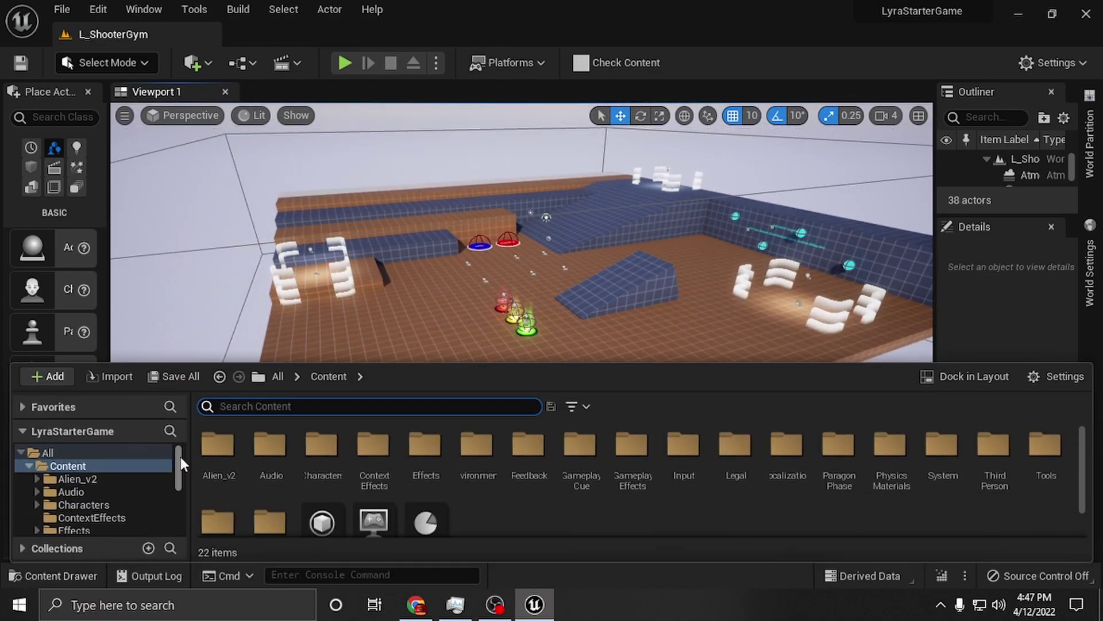
left_click_drag(179, 456, 183, 510)
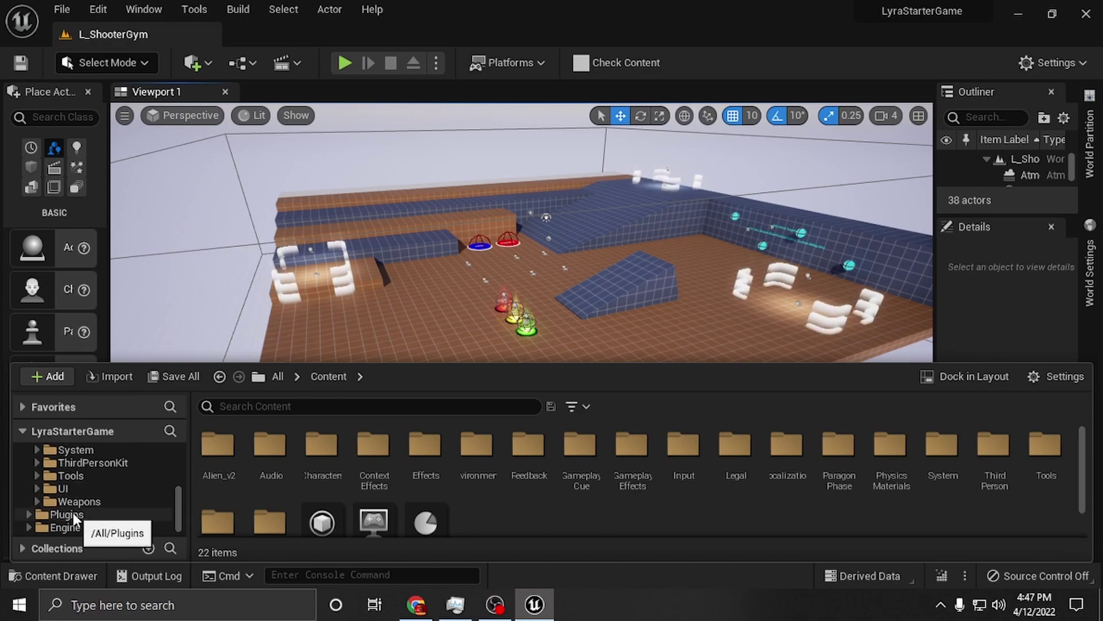
left_click(43, 516)
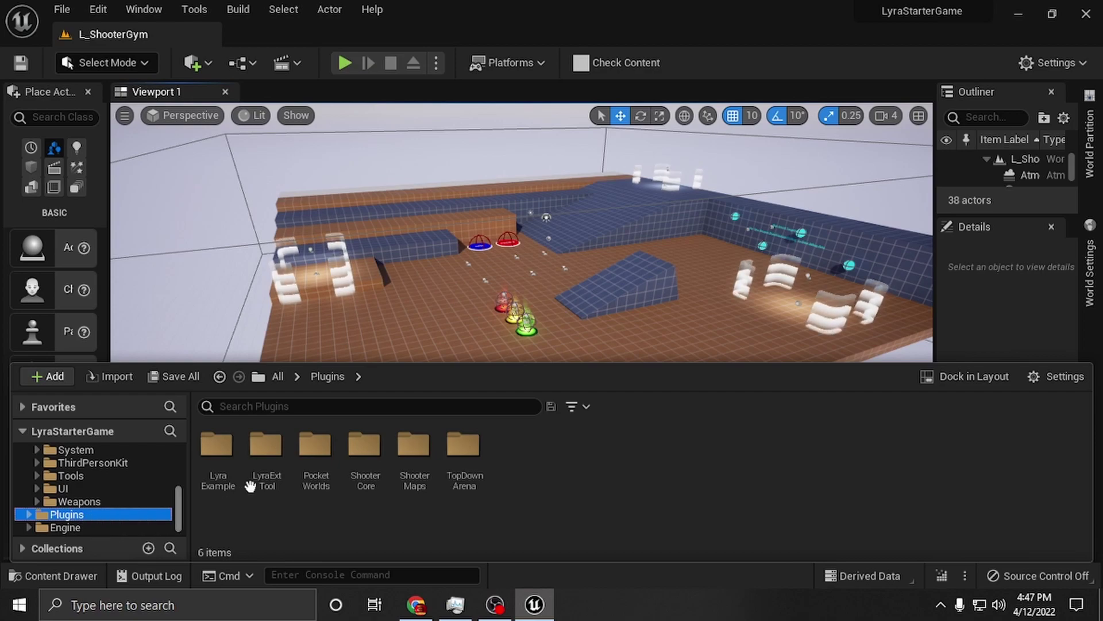
left_click(1035, 377)
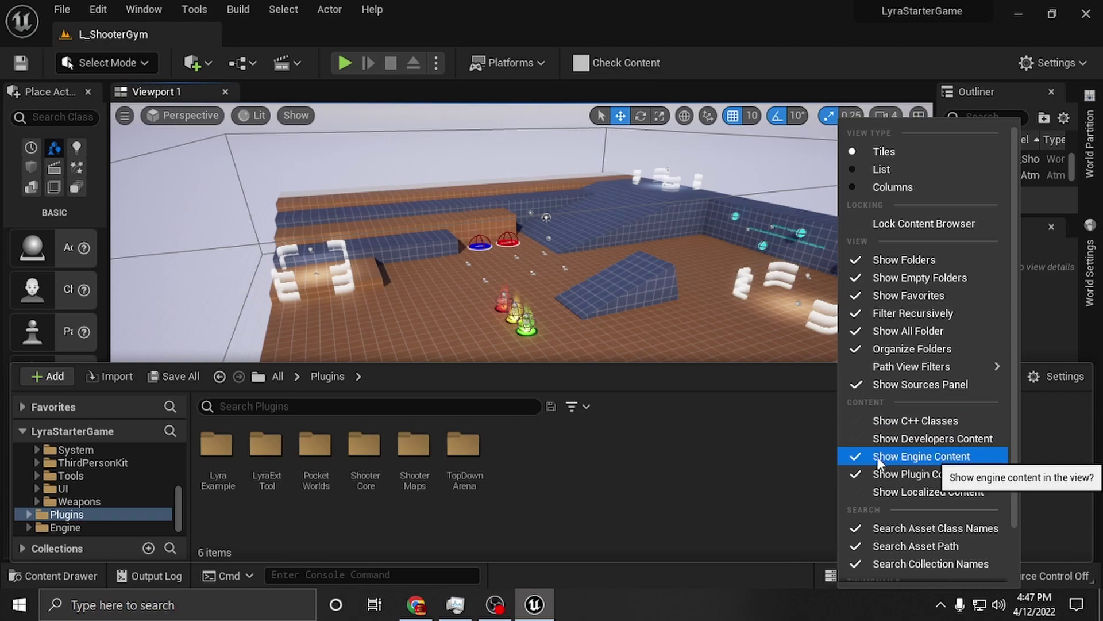
left_click(866, 420)
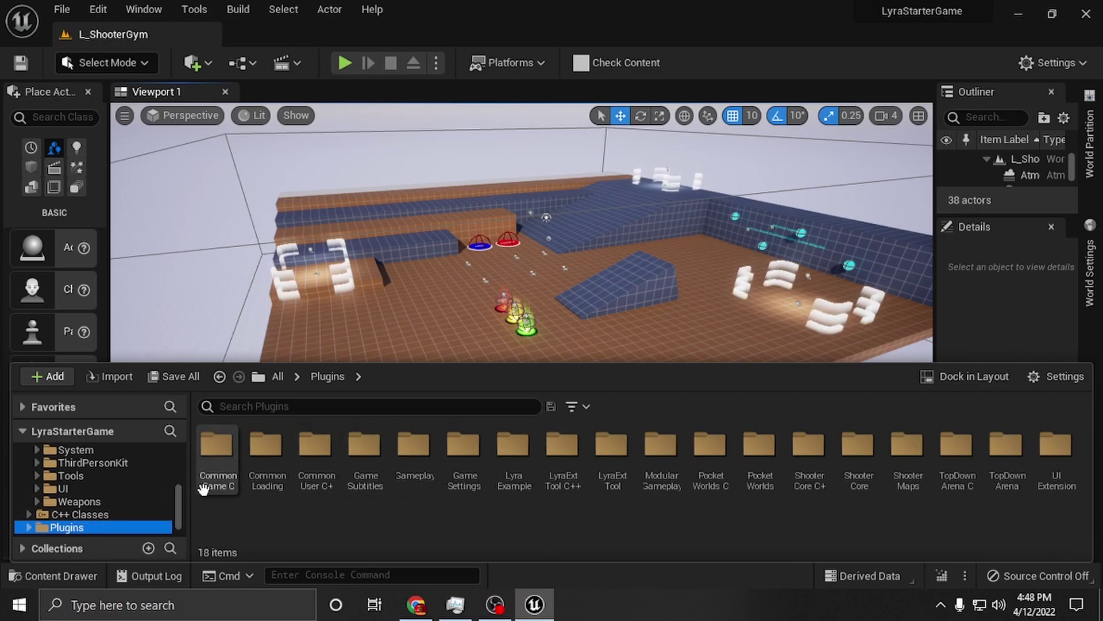
left_click(1039, 375)
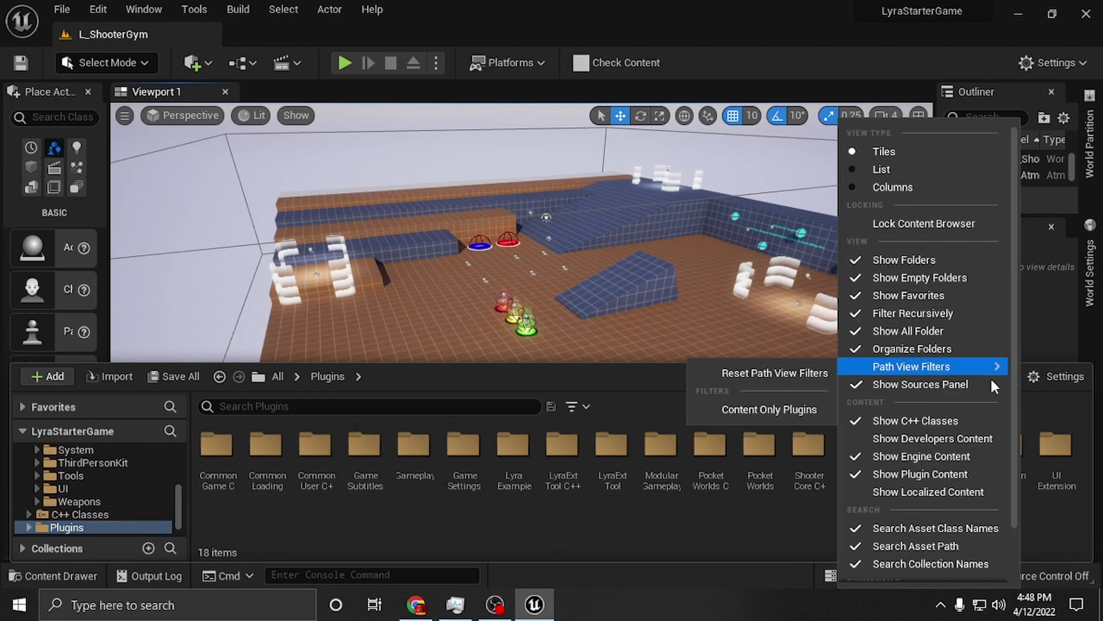
left_click(846, 416)
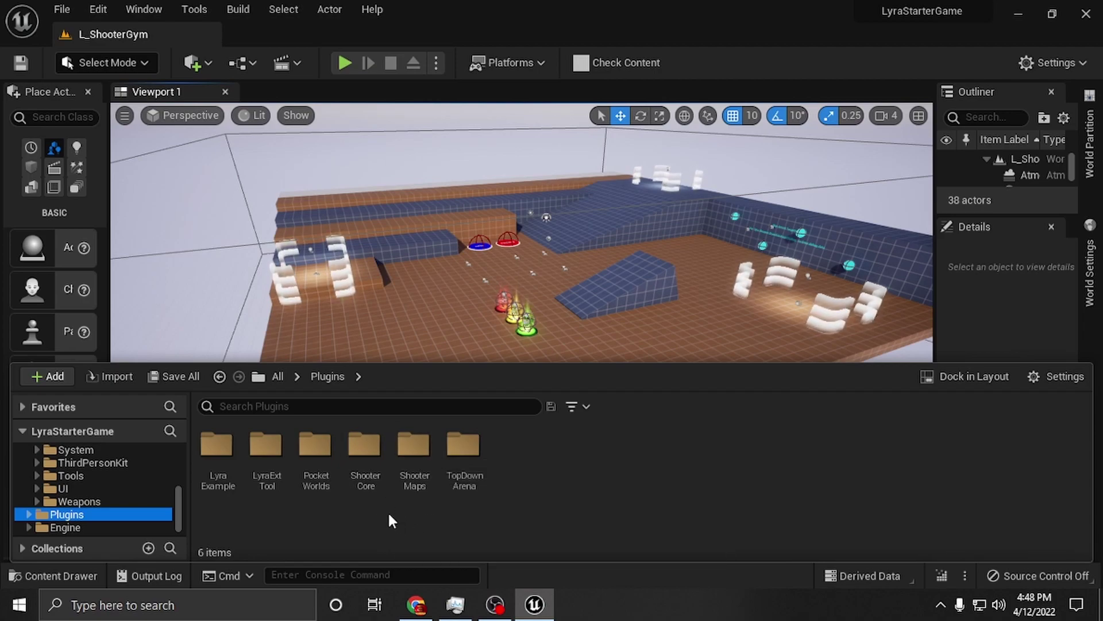
- Search the plugin assets for 'spawn bot' and select B_ShooterBotSpawner
left_click(287, 407)
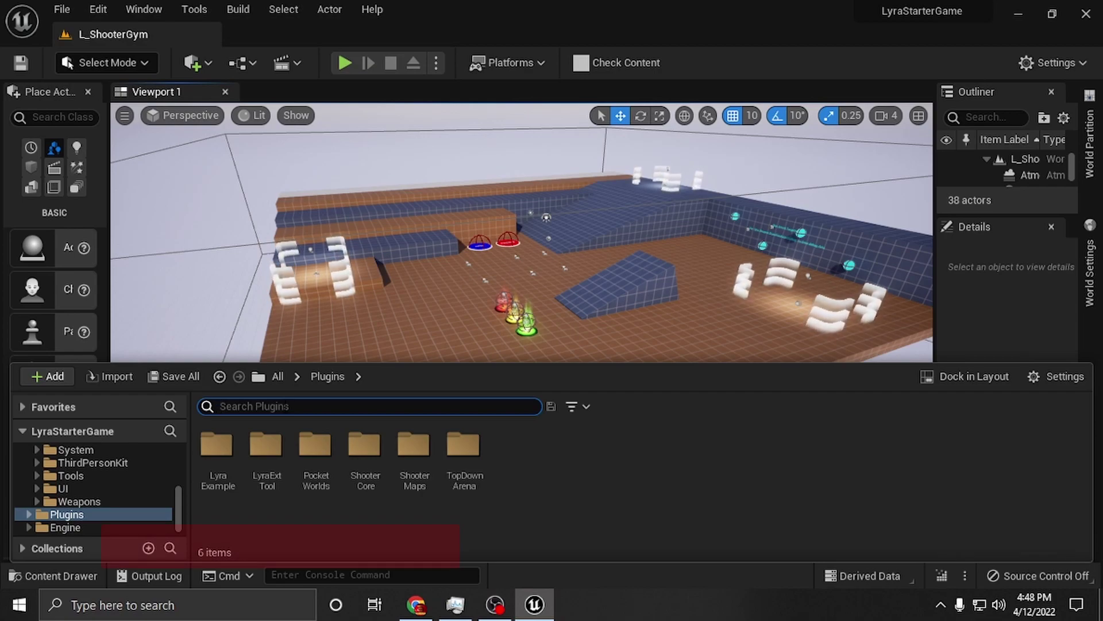
type("spawn")
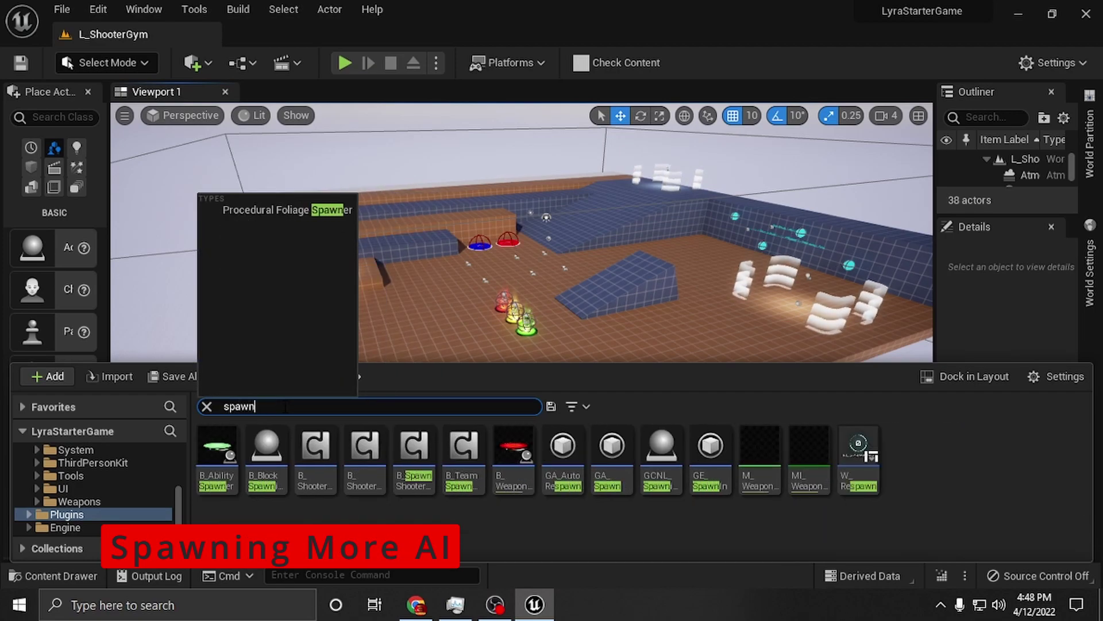
type(" bot")
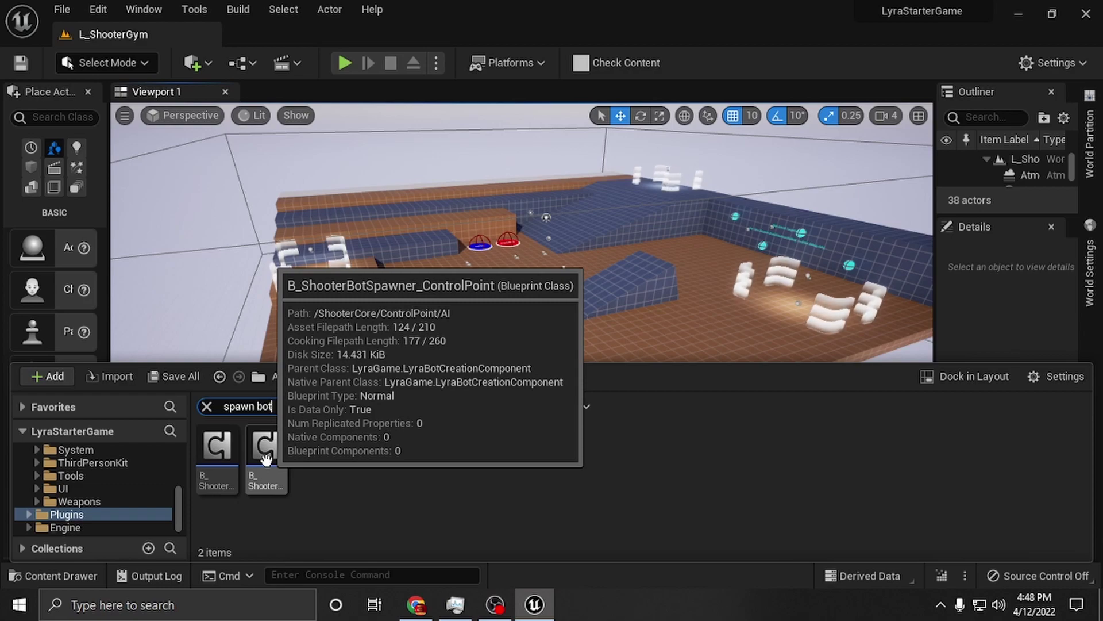
left_click(216, 454)
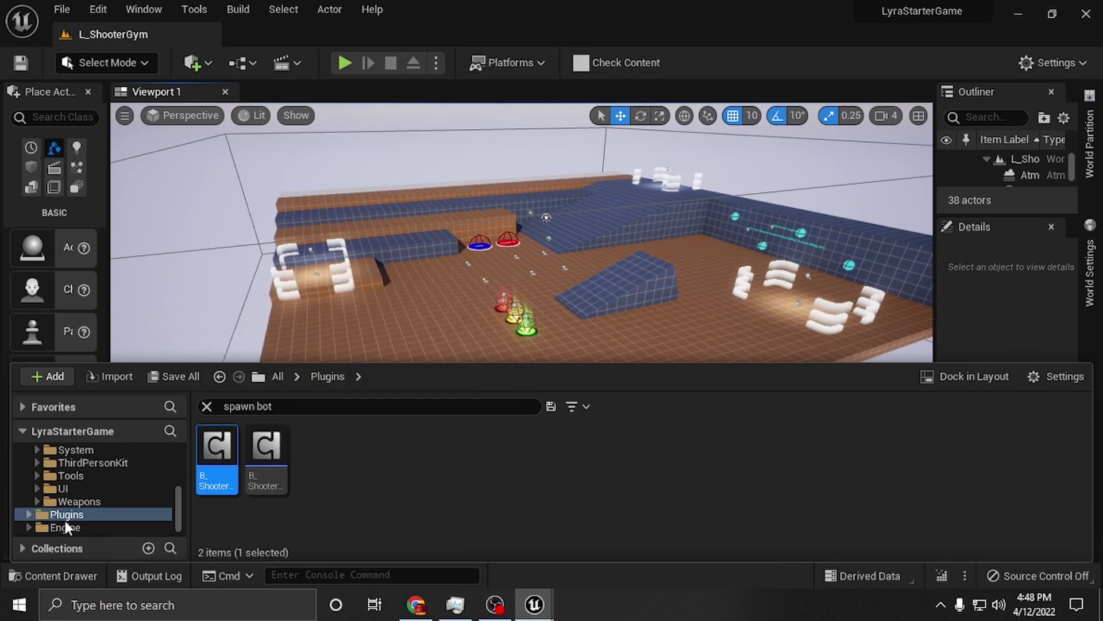
- Set Num Bots to Create to 10 in B_ShooterBotSpawner and compile it
double_click(216, 459)
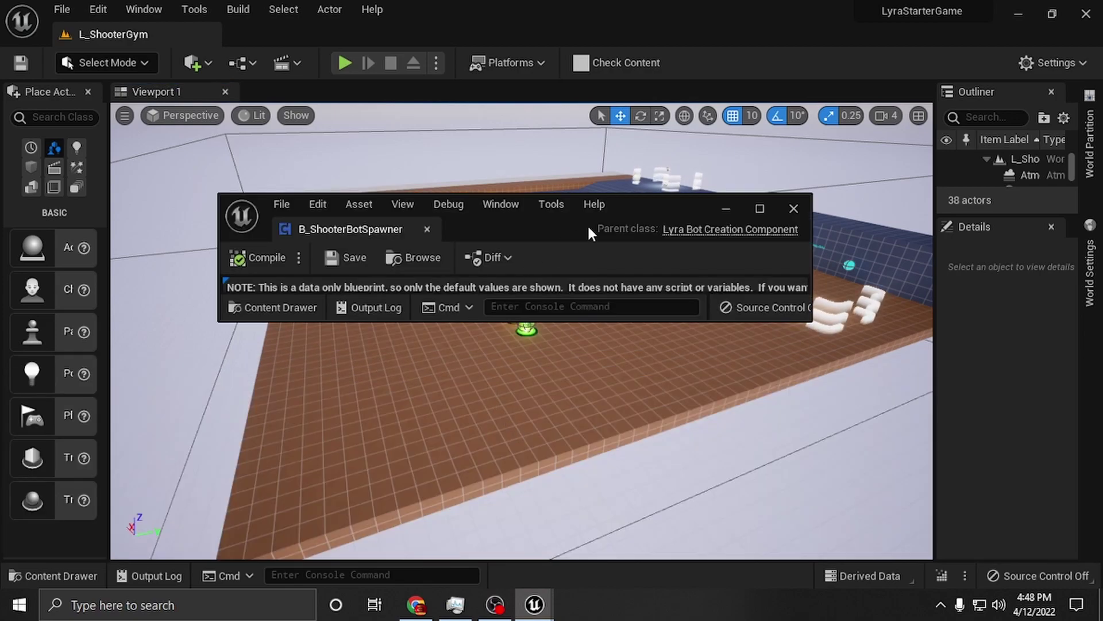
left_click(759, 206)
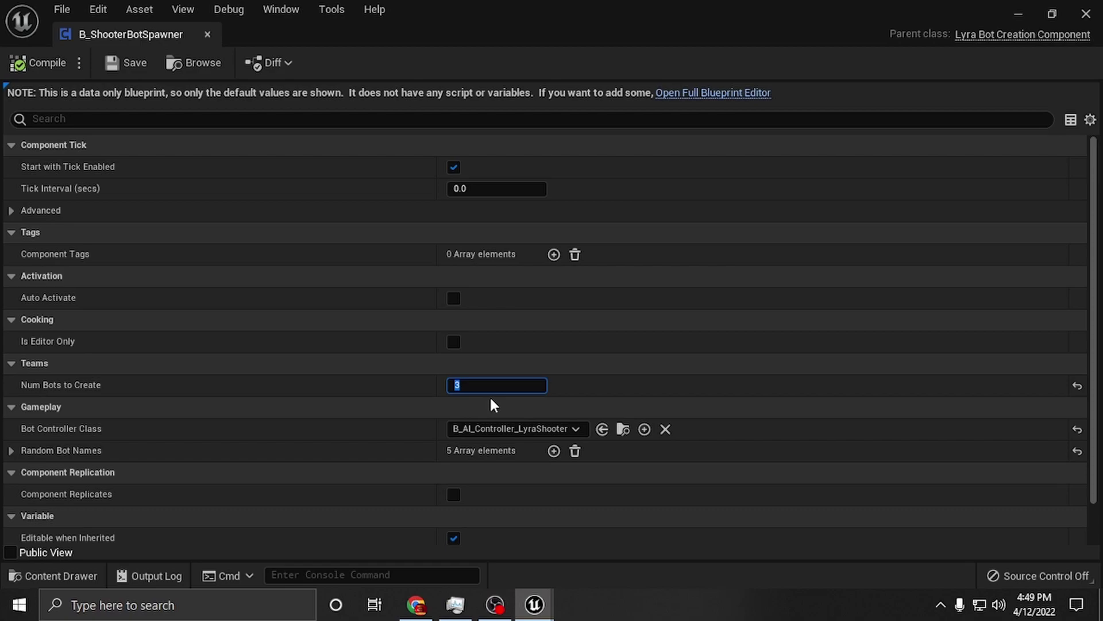
key("Return")
left_click(31, 67)
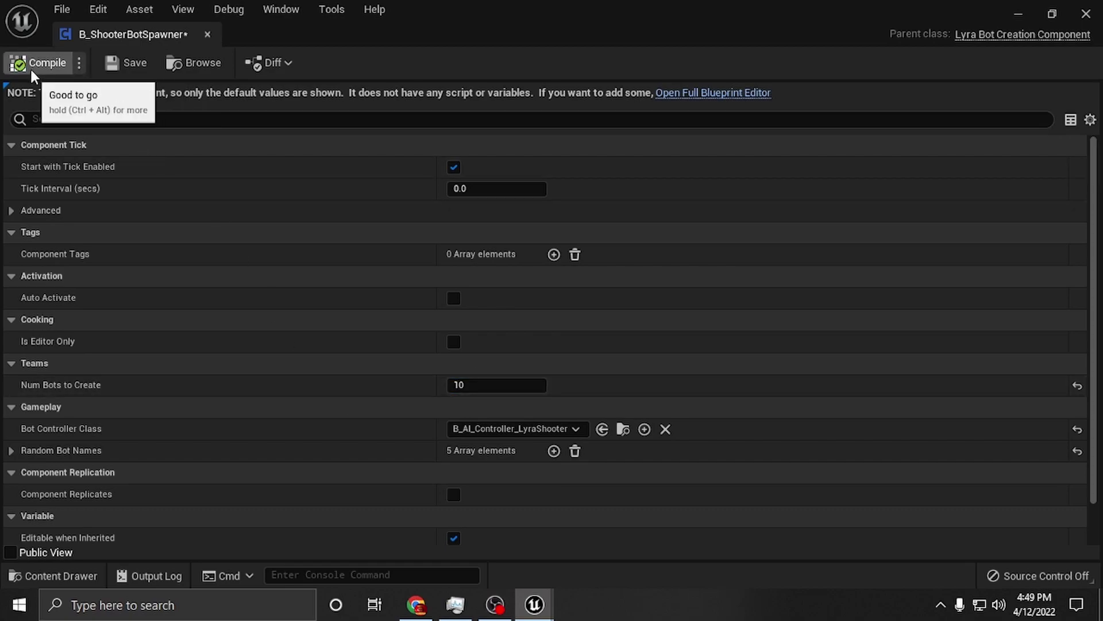
- Set Num Bots to Create to 10 in B_ShooterBotSpawner_ControlPoint
left_click(1086, 15)
left_click(75, 576)
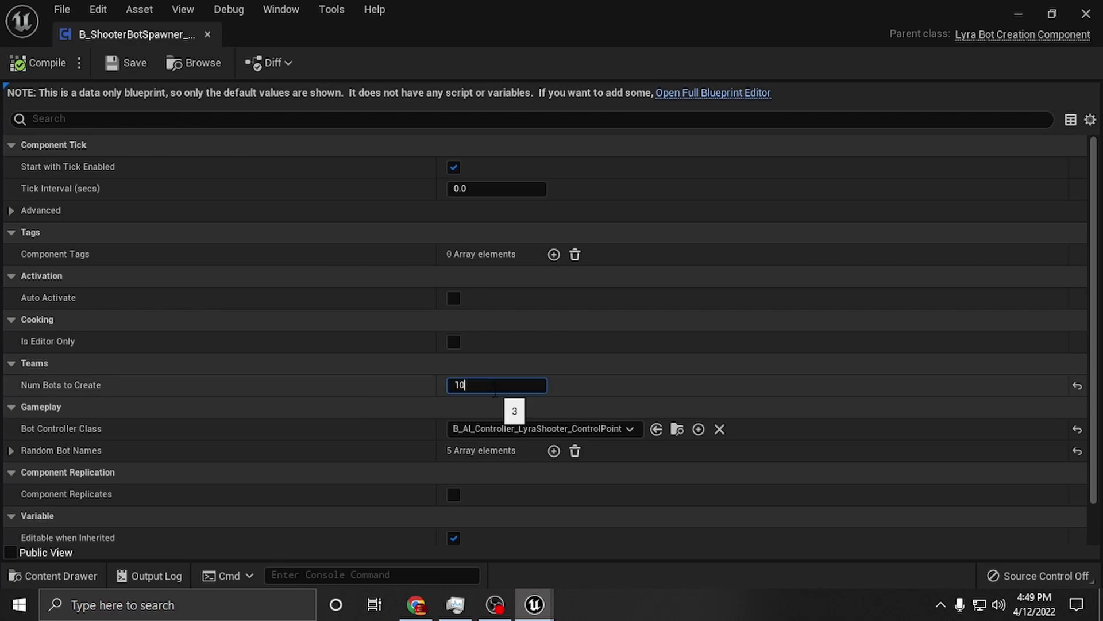
key("Return")
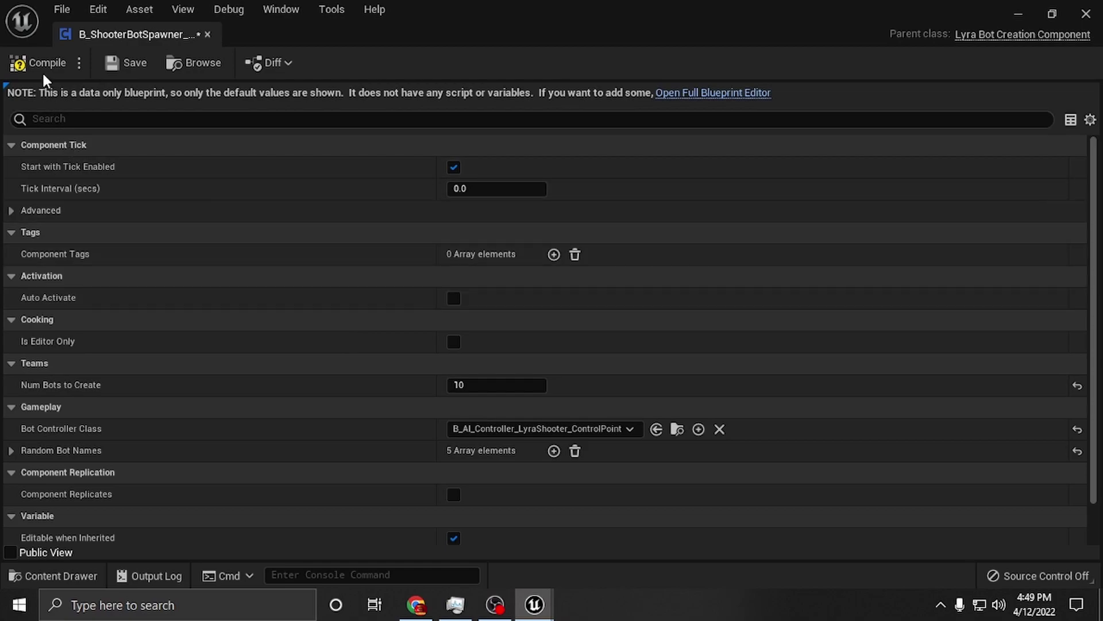
- Return to the L_ShooterGym level and start Play-In-Editor with Alt+P
left_click(1010, 15)
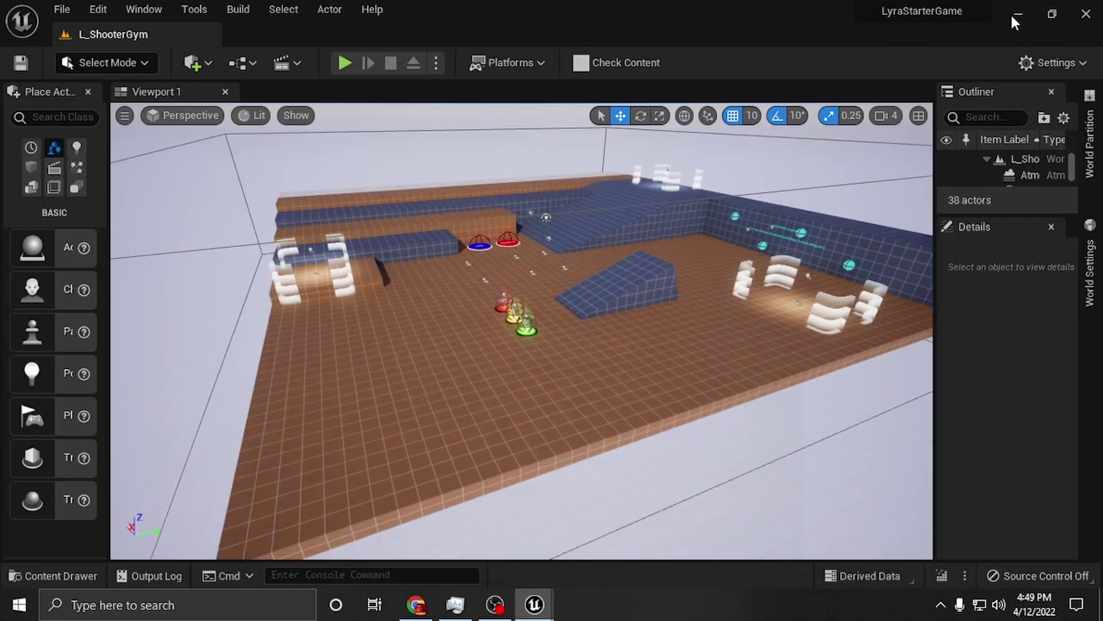
right_click_drag(664, 269, 664, 269)
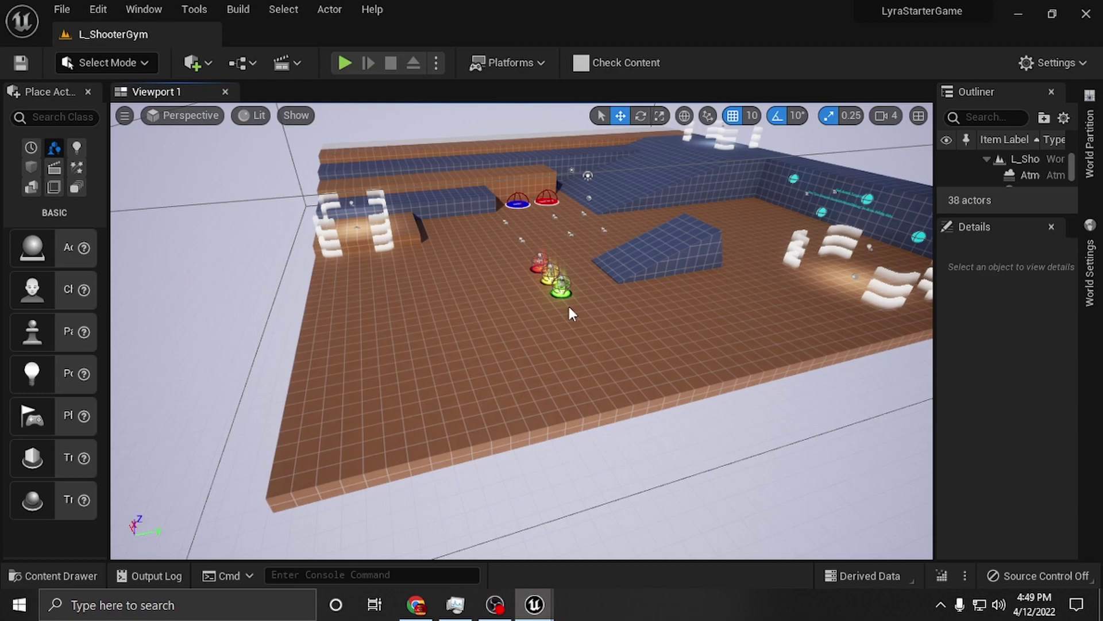
key("alt+p")
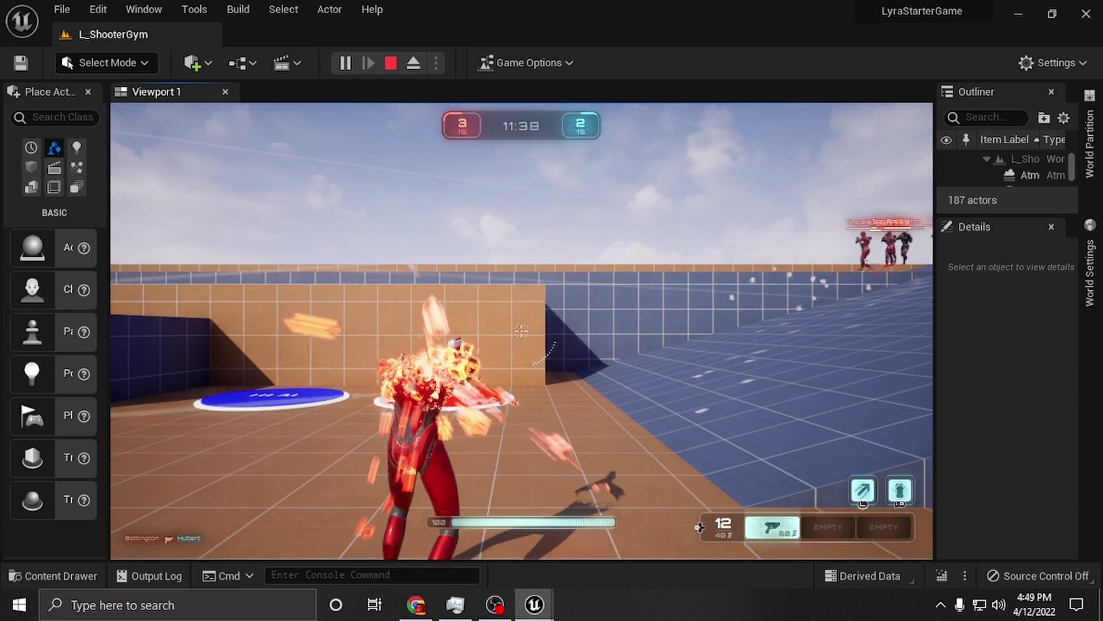
- Run toward the enemy bots, fire at them, then end the play session
key("w")
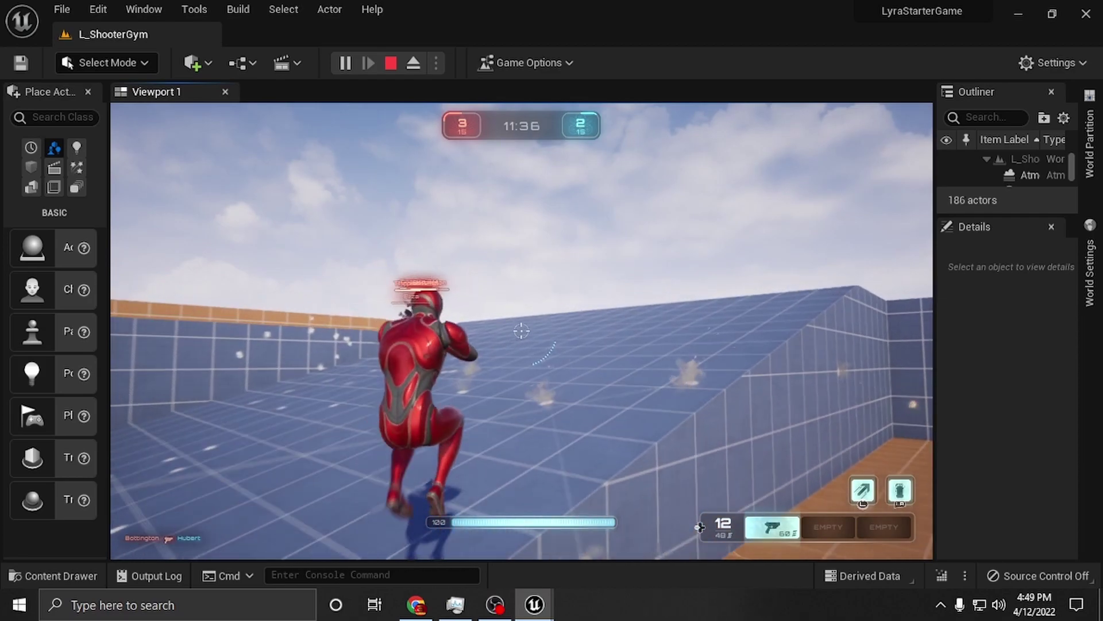
left_click(522, 330)
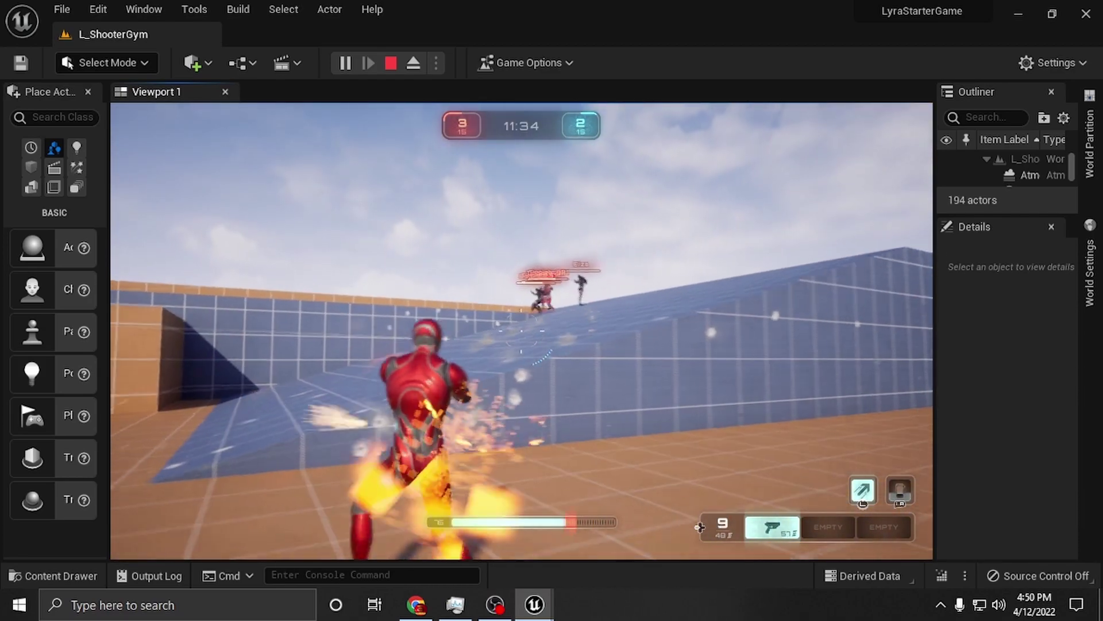
left_click(522, 331)
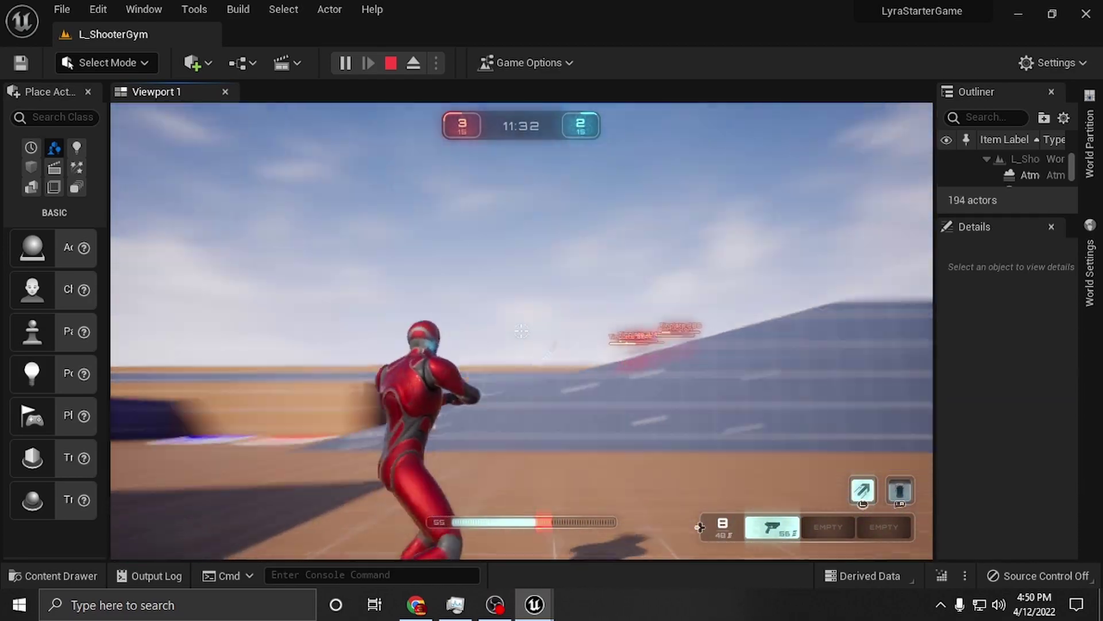
key("w")
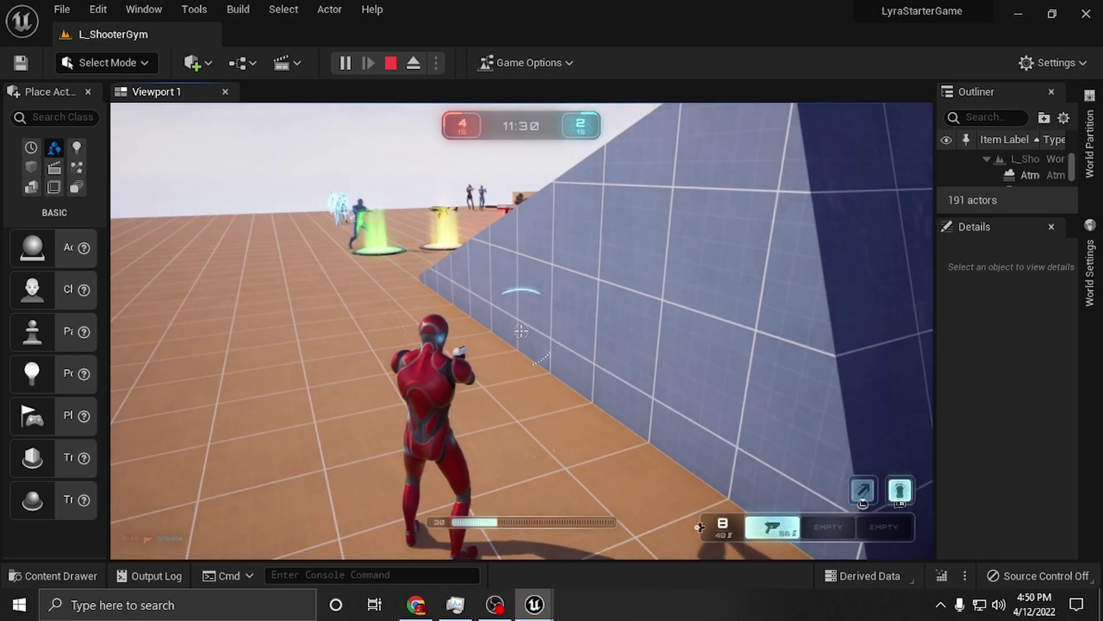
key("Escape")
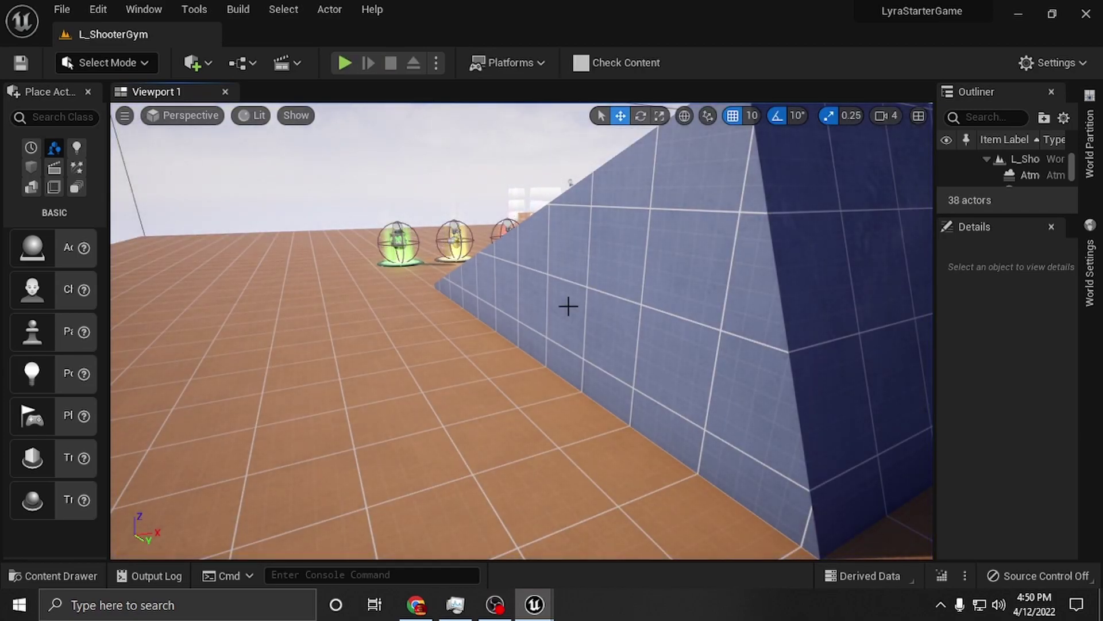
- Replace the 'spawn bot' search in the content drawer with 'dash'
left_click(82, 576)
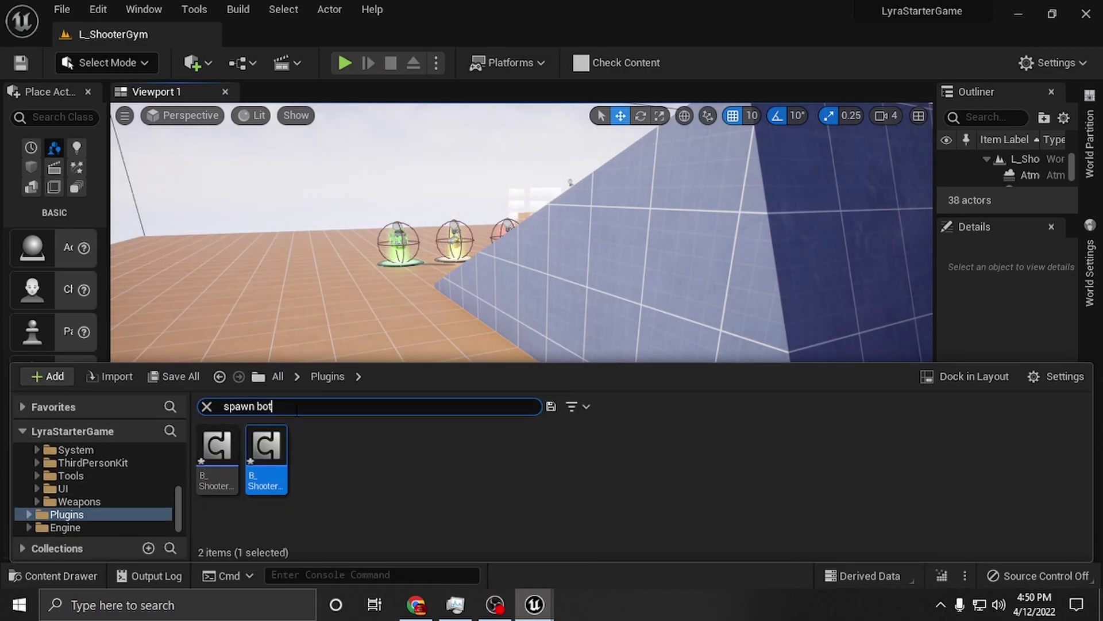
key("shift+Home")
key("BackSpace")
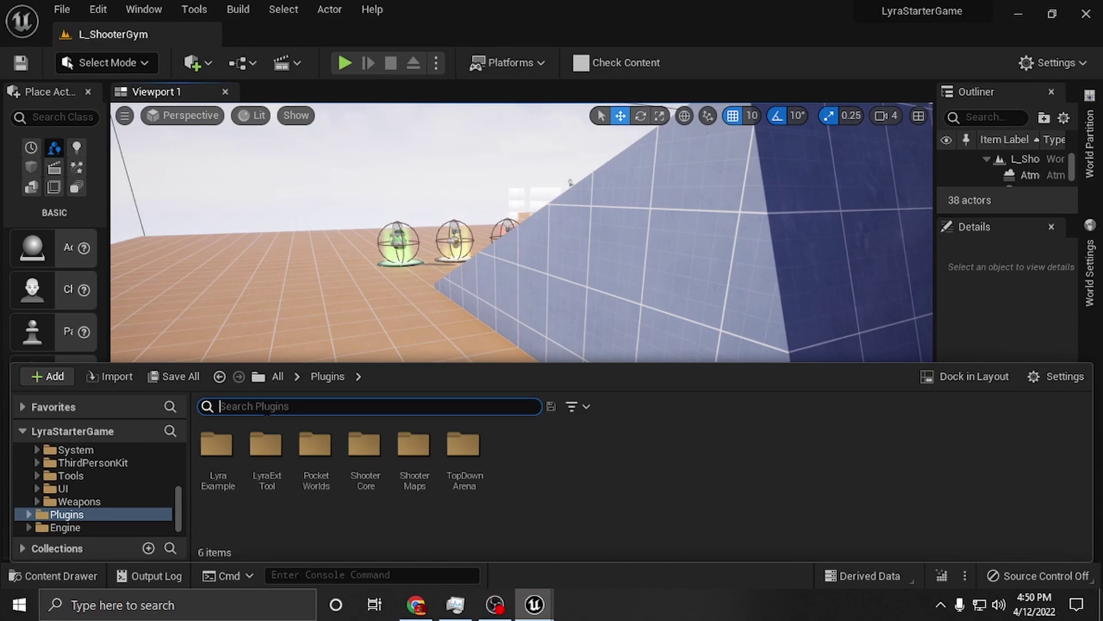
type("dash")
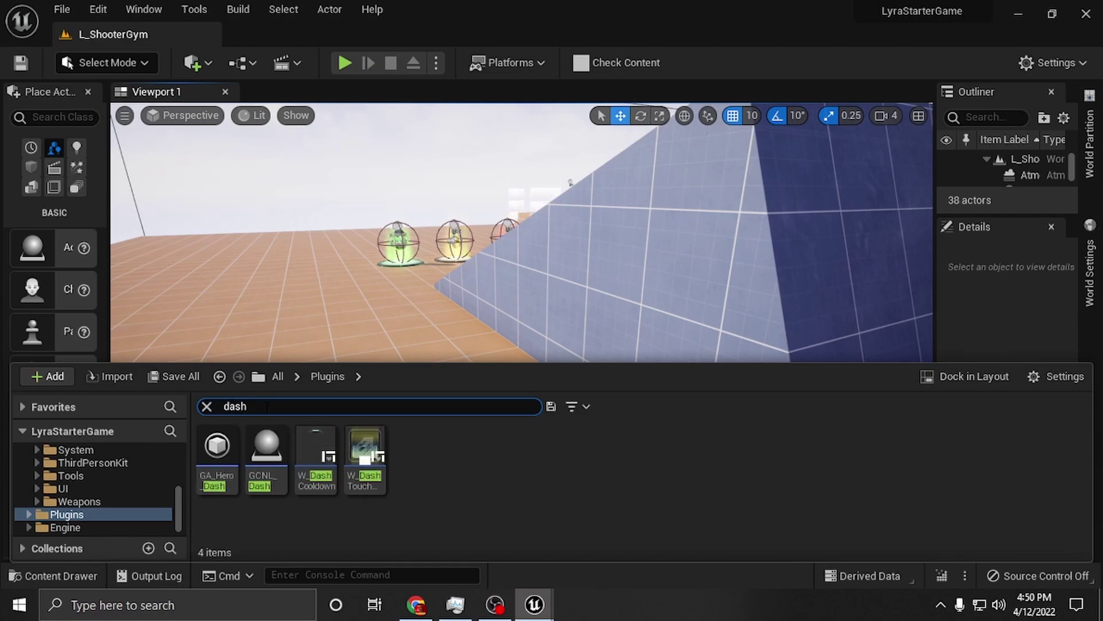
- Inspect GA_Hero_Dash defaults: Strength 1850, Ability Duration 0.55, zero Direction; then minimize it
double_click(214, 446)
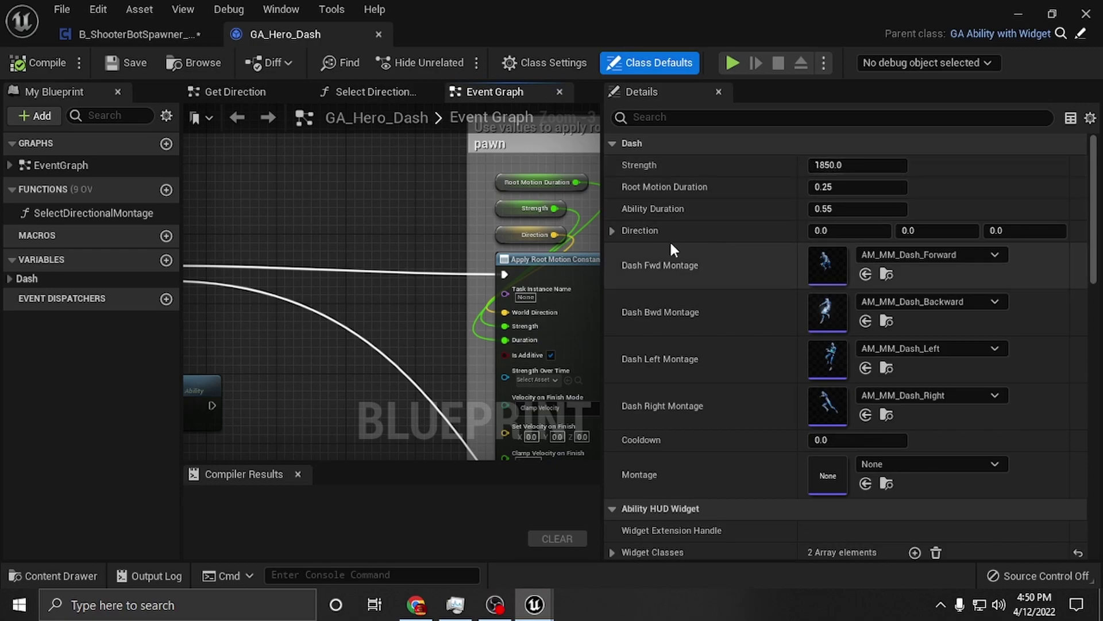
left_click(610, 232)
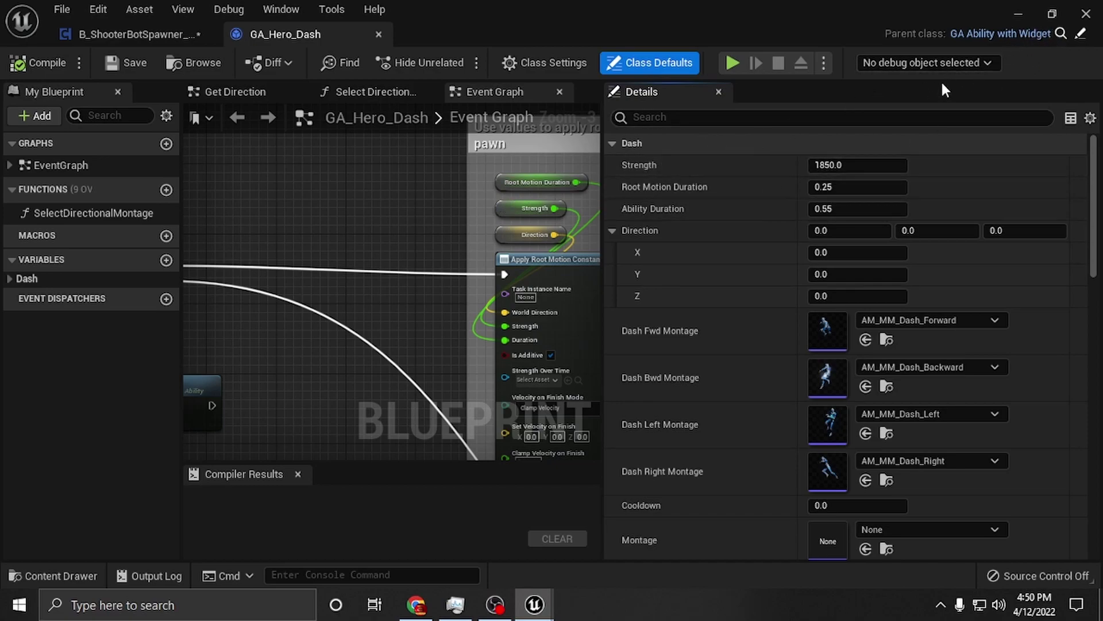
left_click(1018, 13)
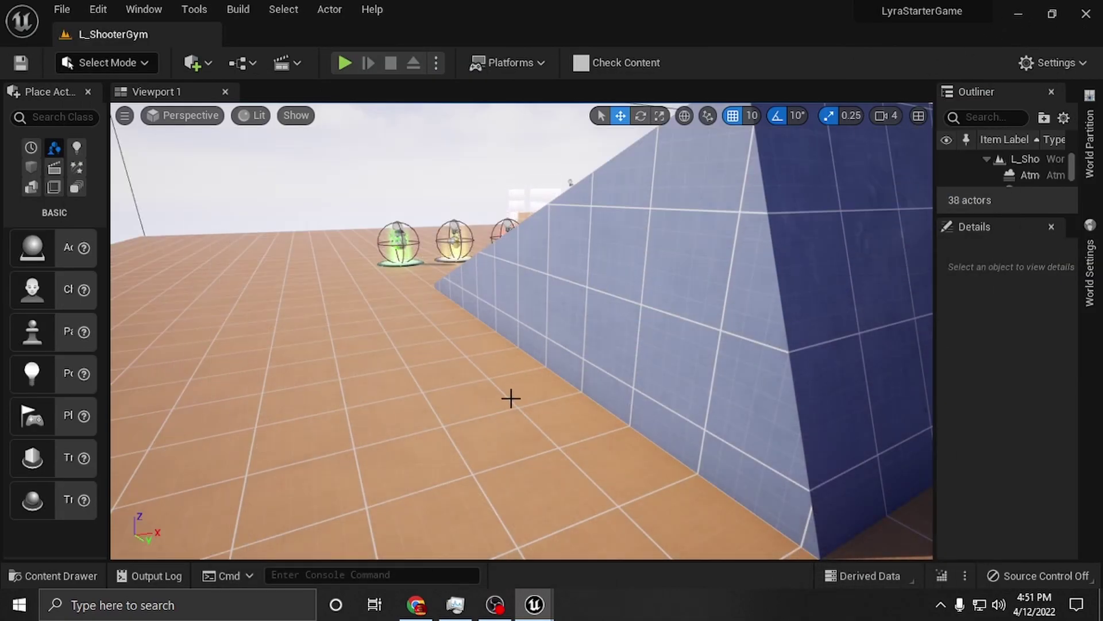
- Reopen the content drawer and clear the 'dash' search text
left_click(82, 571)
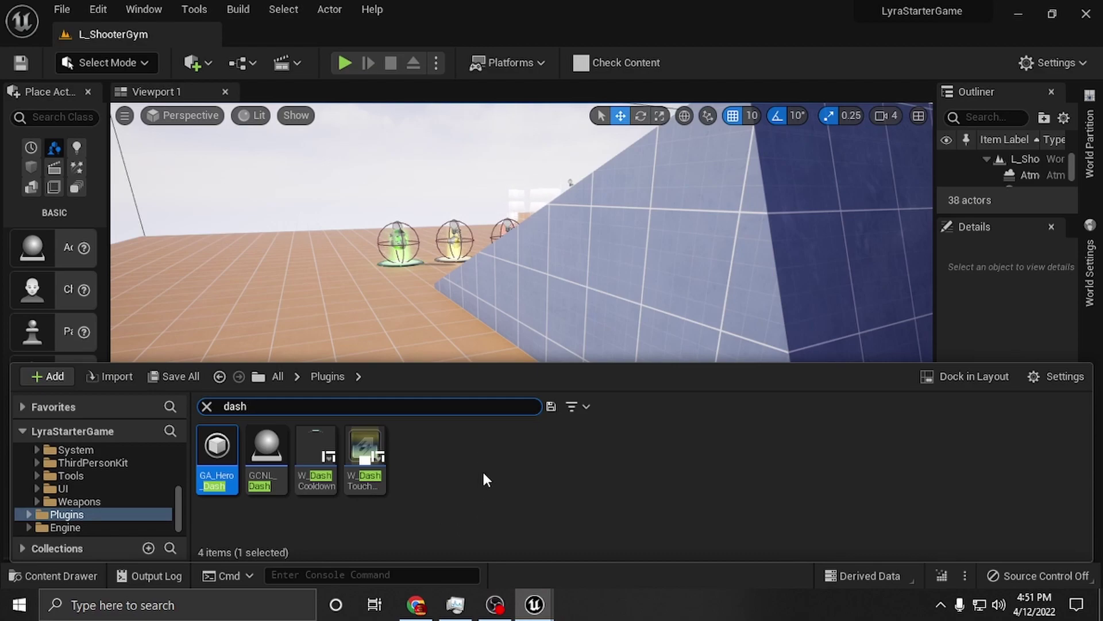
right_click_drag(397, 315, 276, 385)
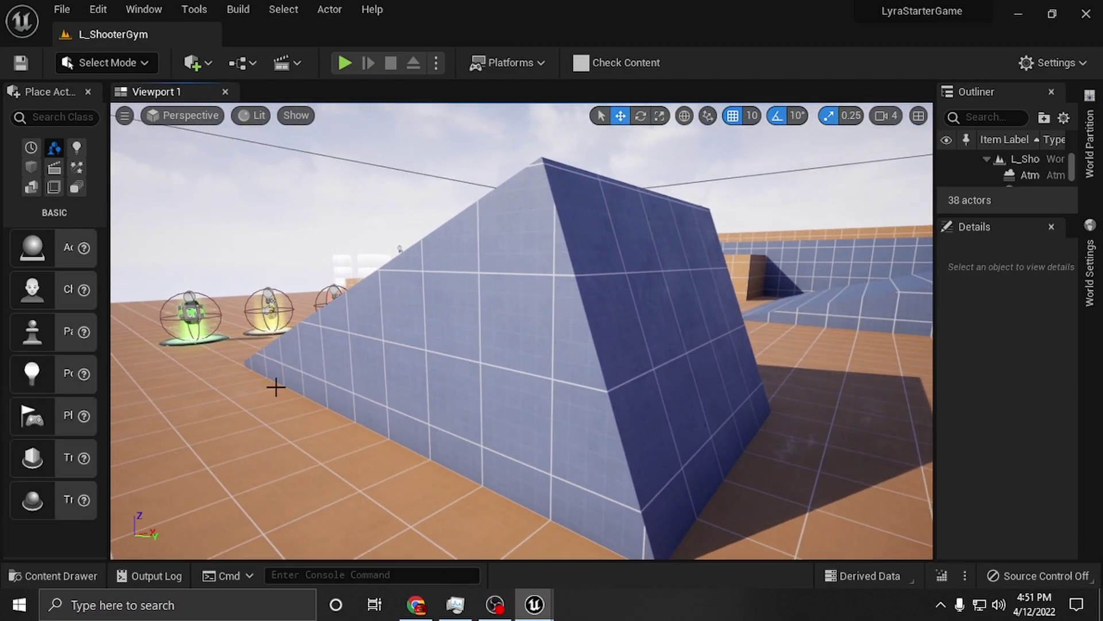
left_click(58, 574)
mouse_move(232, 444)
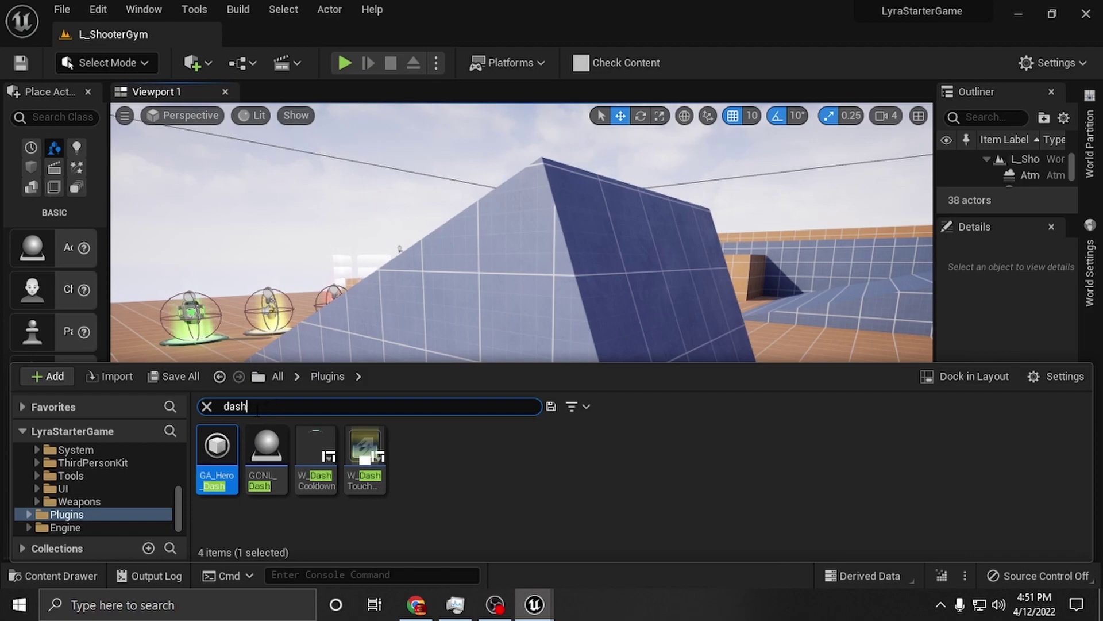
left_click_drag(257, 409, 221, 409)
key("BackSpace")
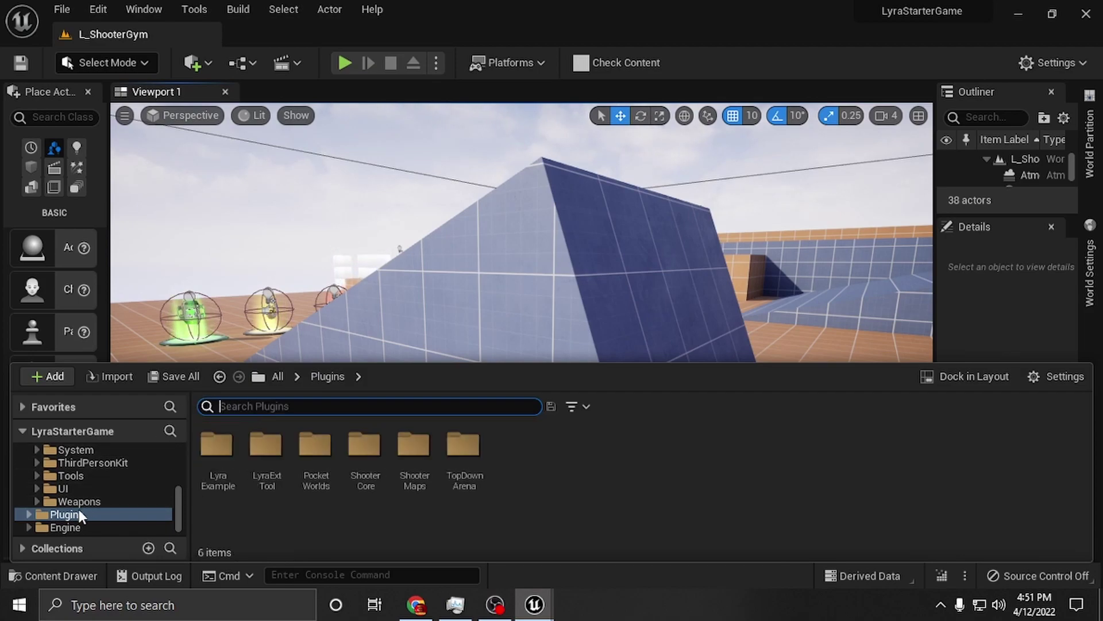
- Browse the game's Content folder, then return to the Plugins folder
scroll(77, 505, "up", 1)
scroll(78, 505, "up", 6)
left_click(65, 466)
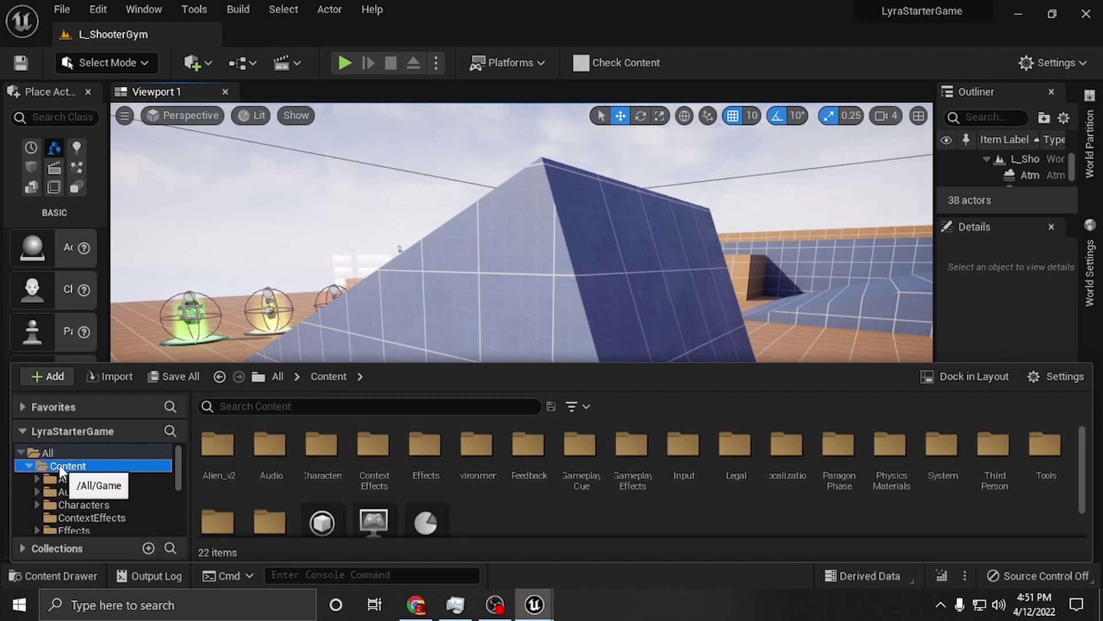
scroll(749, 470, "down", 1)
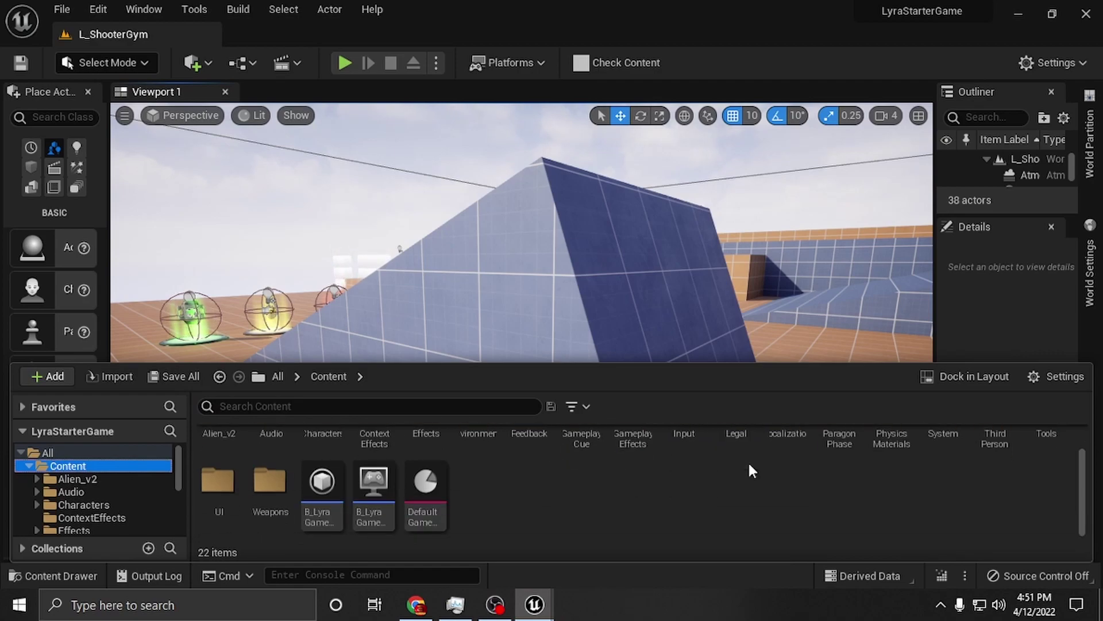
scroll(402, 440, "up", 1)
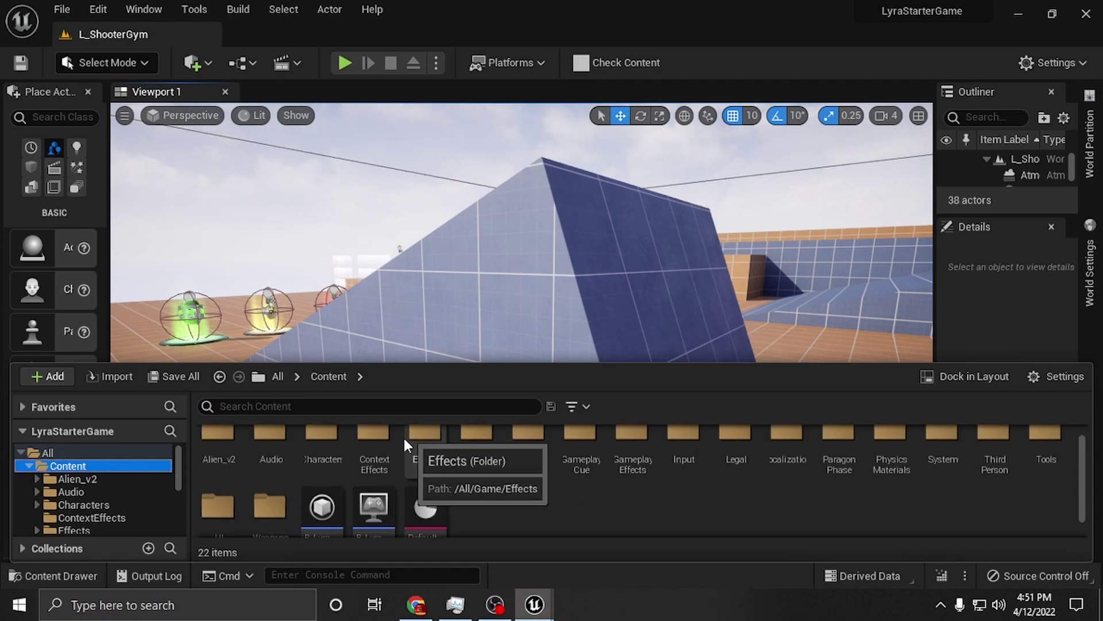
scroll(54, 484, "down", 6)
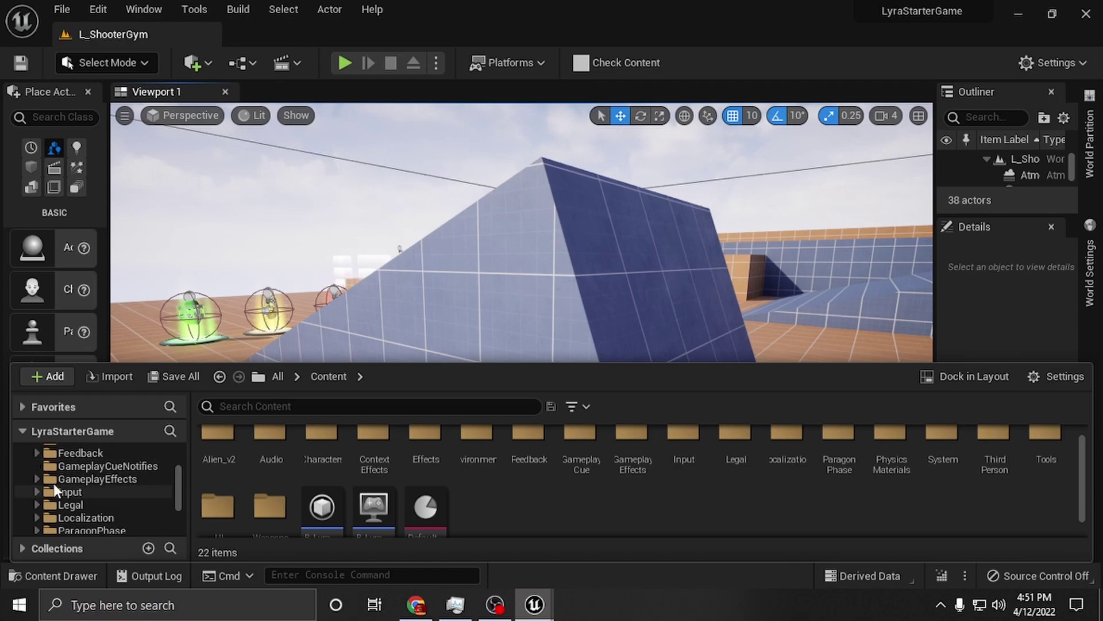
left_click(63, 515)
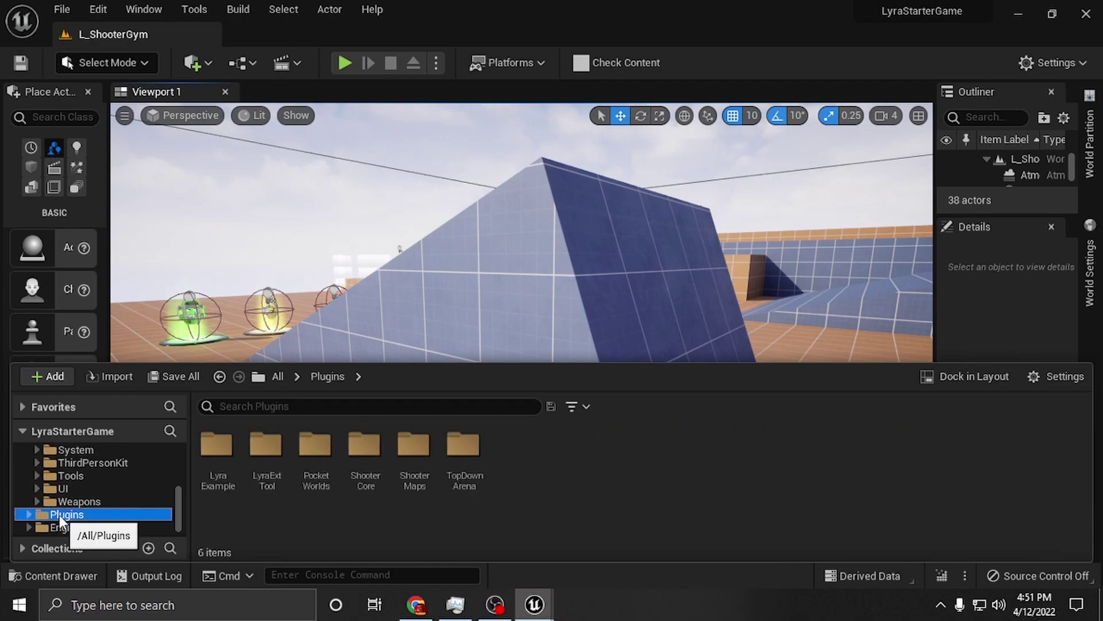
- Search the Plugins folder for 'spawner' and check the bot spawner blueprints' paths
left_click(291, 406)
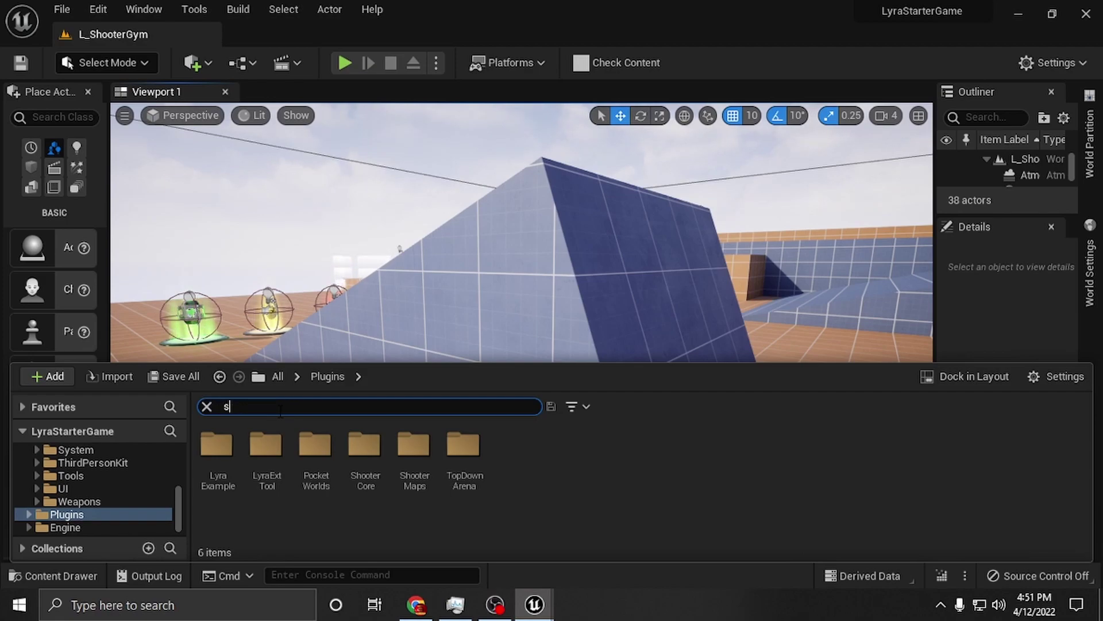
type("spawner")
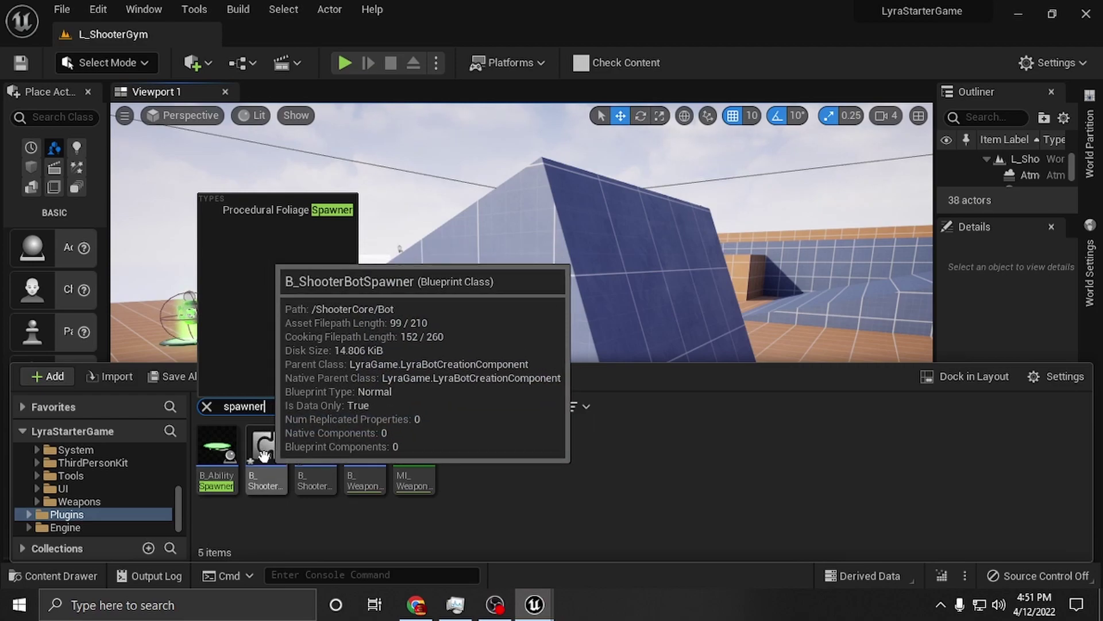
mouse_move(305, 489)
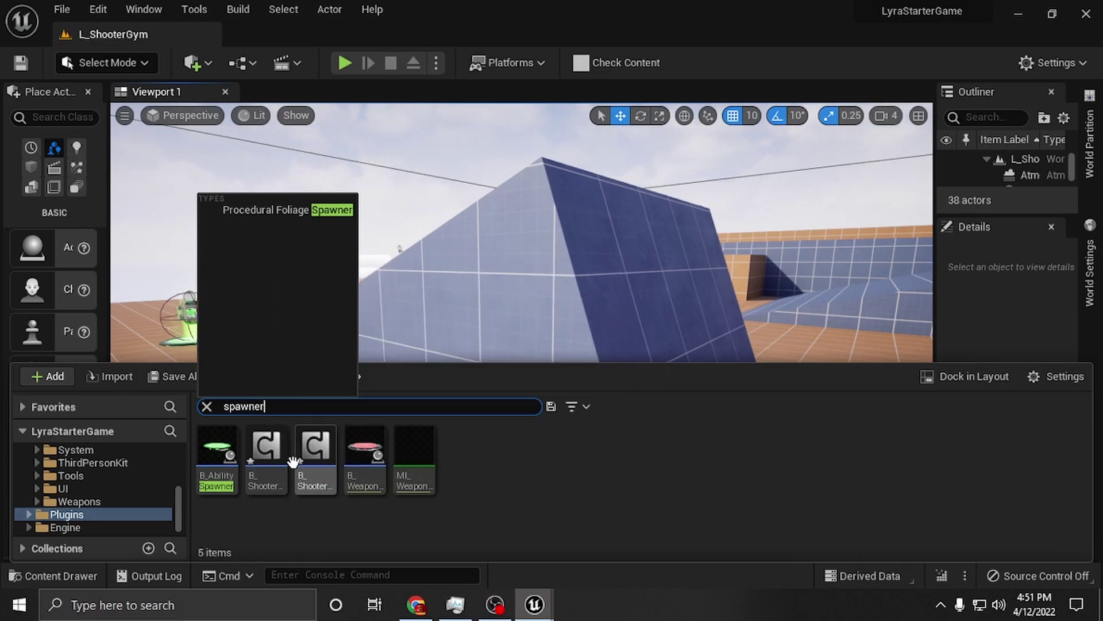
mouse_move(276, 458)
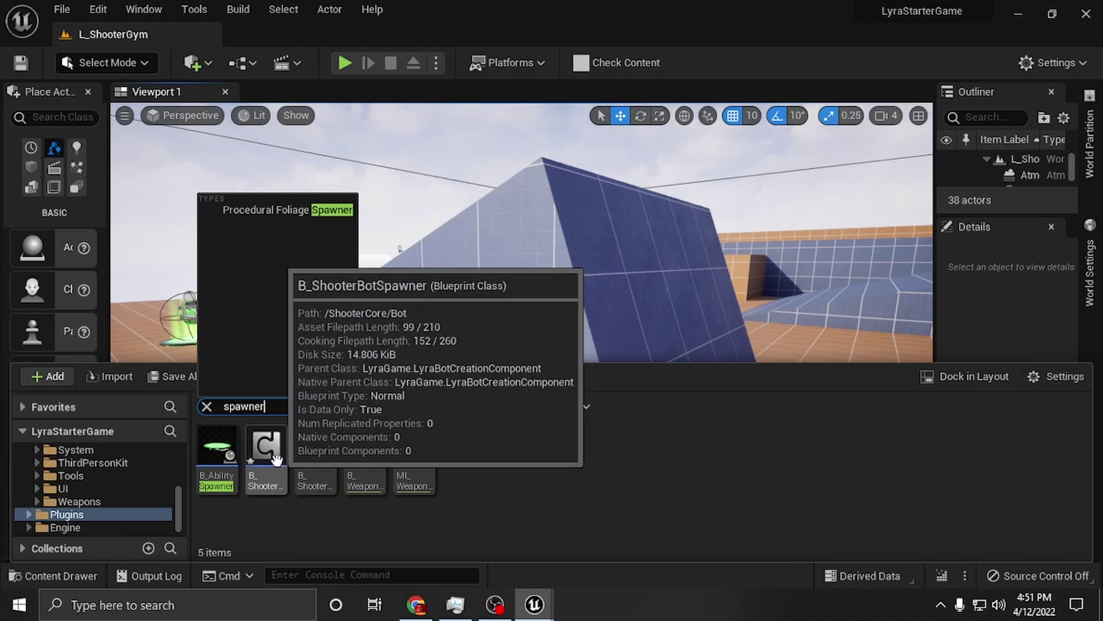
mouse_move(317, 463)
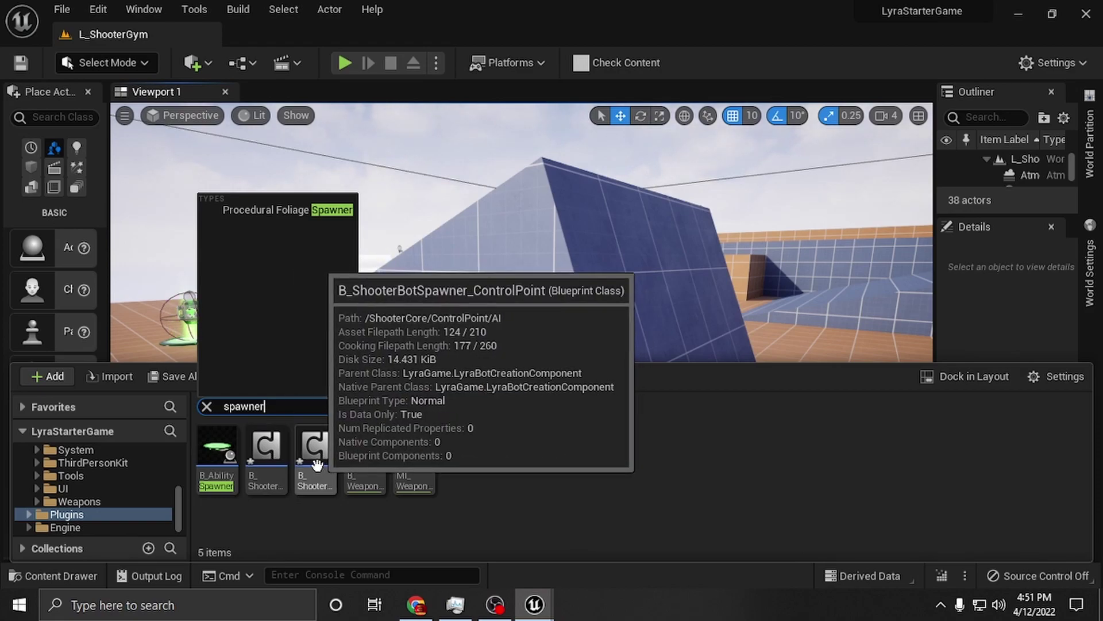